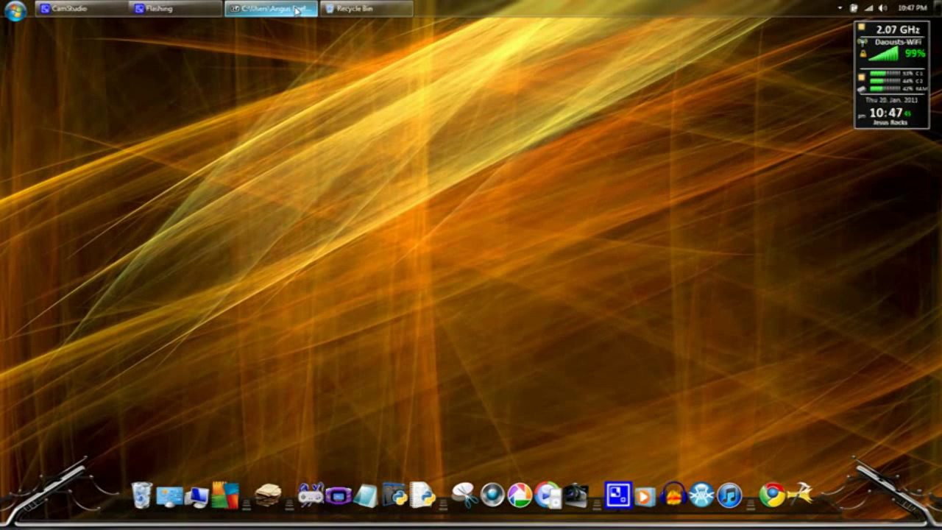
Restore the Laser-poof.zip window and launch 7-Zip File Manager from All Programs > 7-Zip.
click(271, 8)
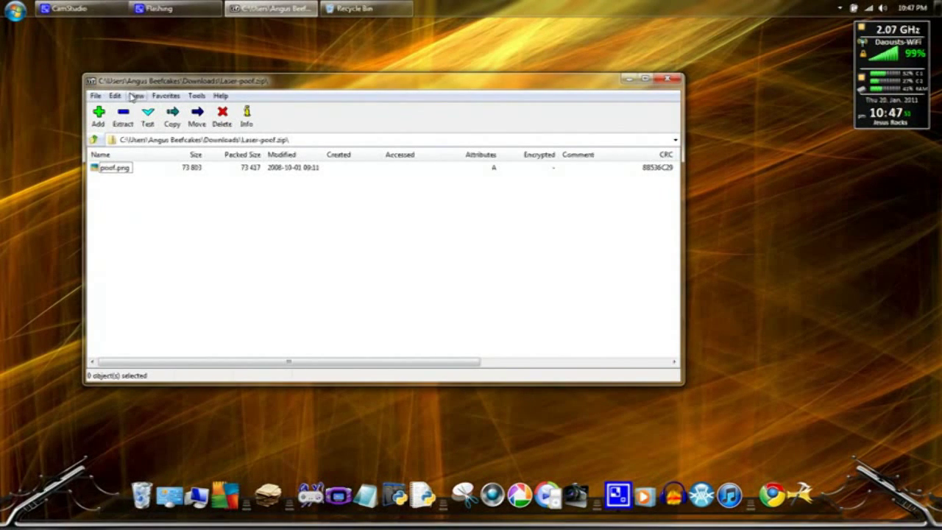
click(14, 11)
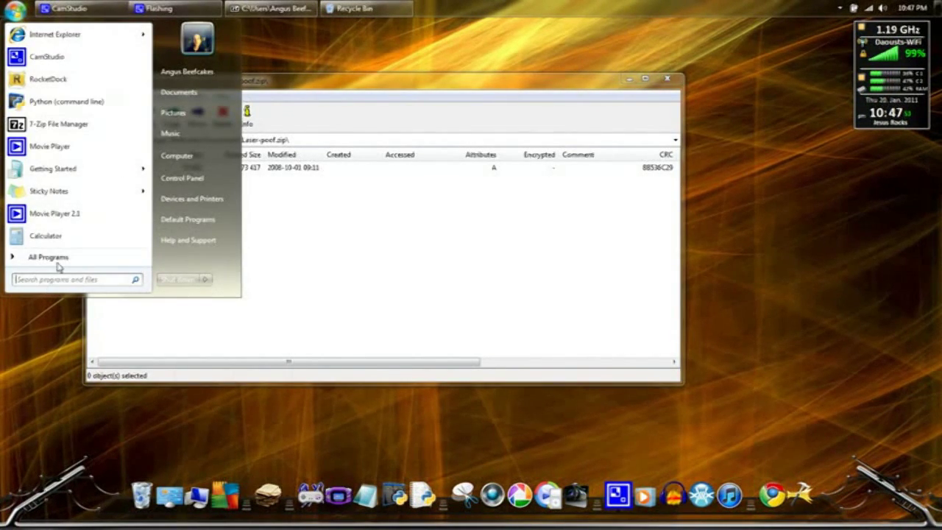
click(53, 260)
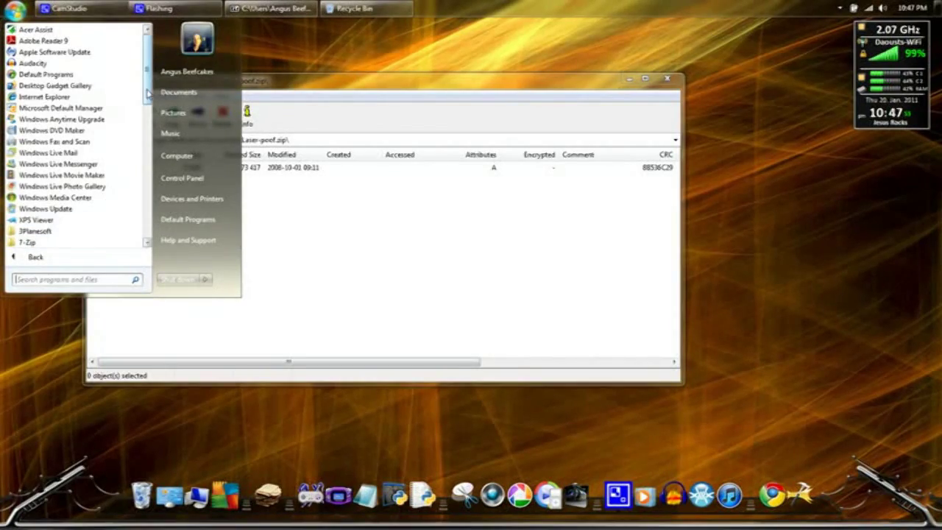
scroll(110, 118, down, 2)
scroll(137, 143, down, 3)
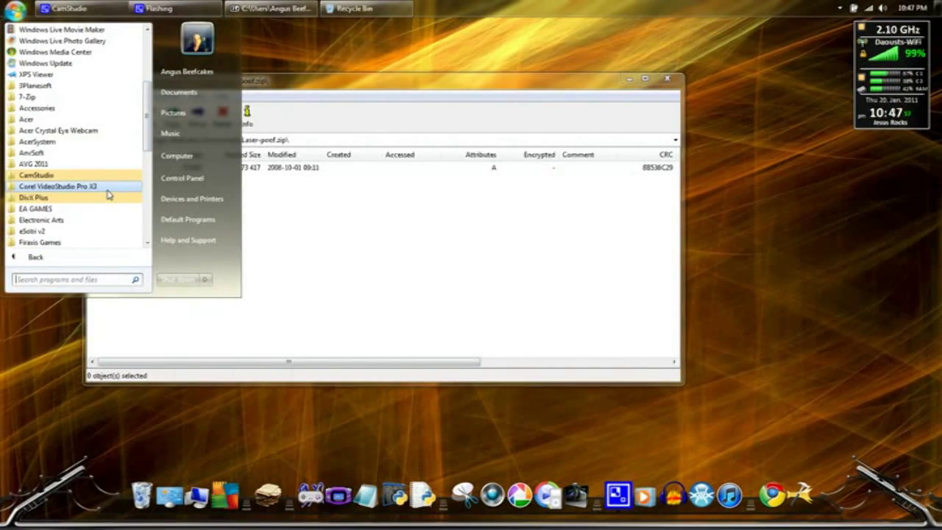
scroll(74, 197, up, 3)
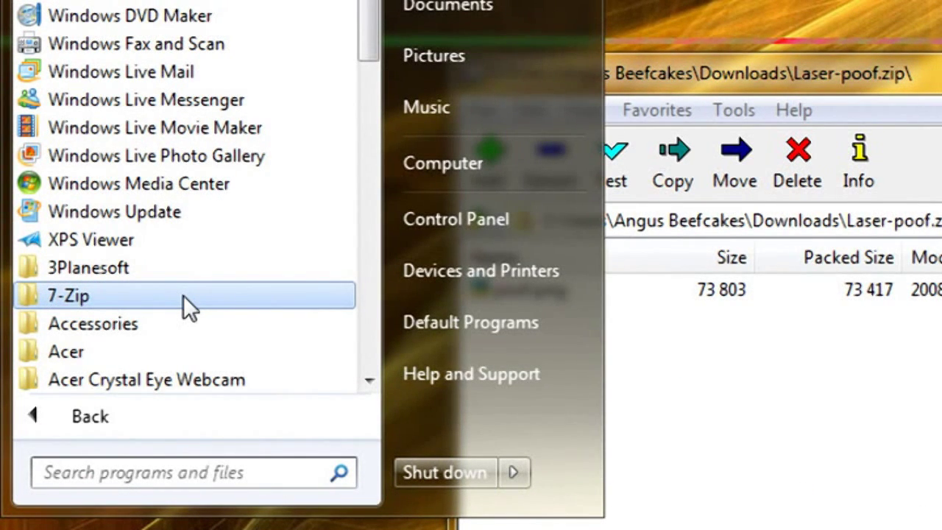
click(184, 295)
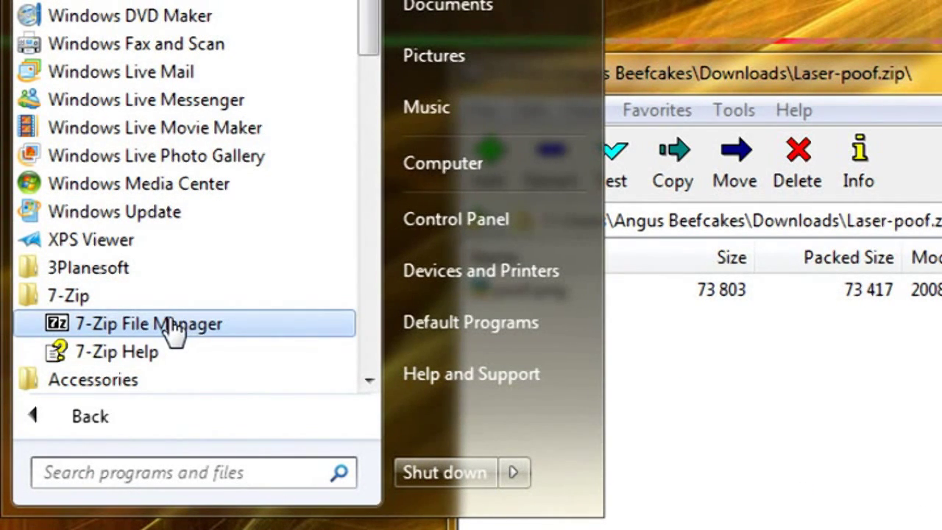
click(630, 329)
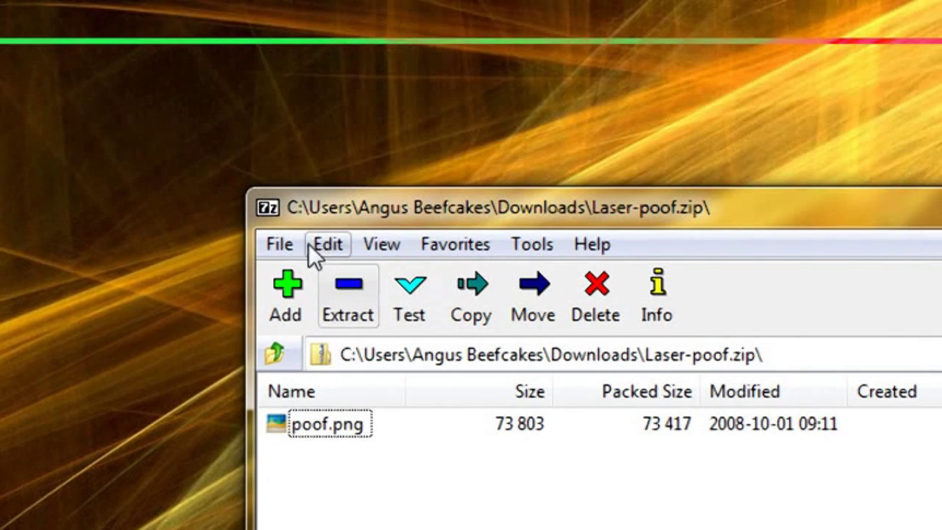
Glance at the File menu, then move up from Laser-poof.zip to the Downloads folder.
click(286, 244)
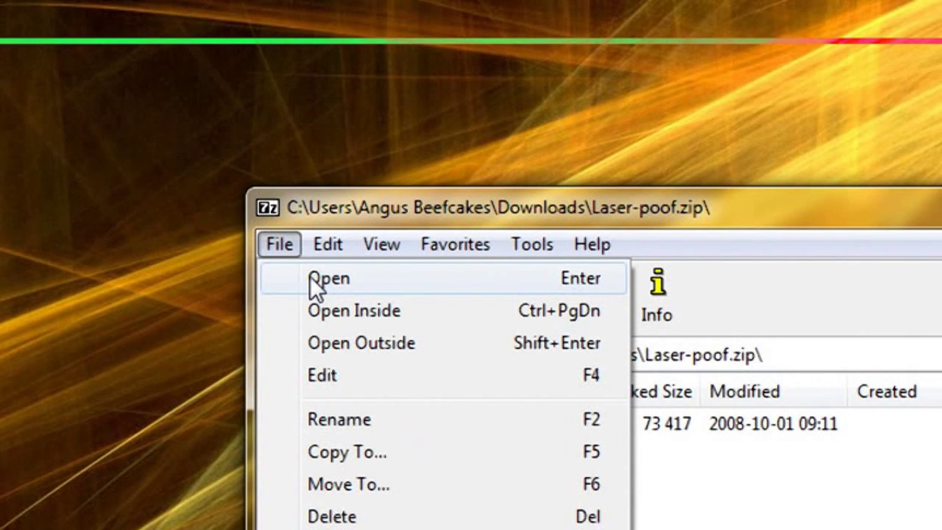
click(310, 278)
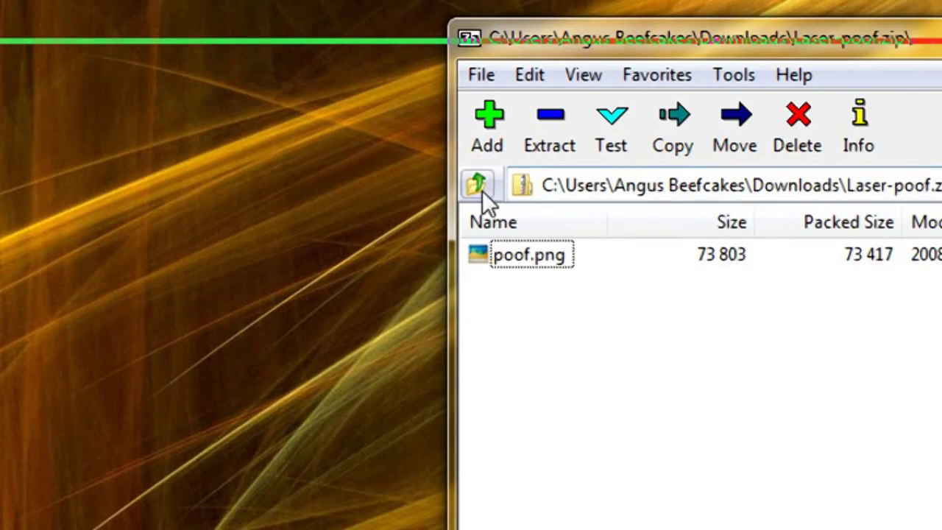
click(477, 185)
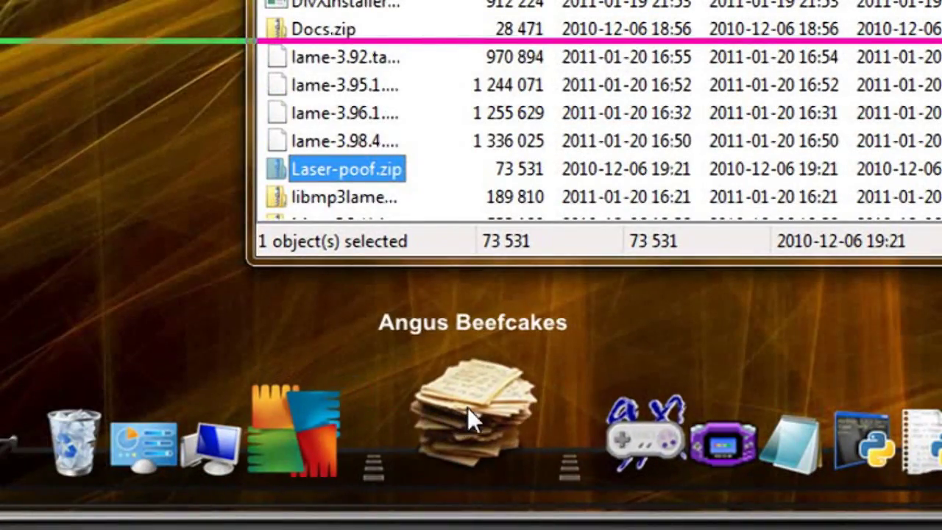
Select lame-3.92.tar.gz in Downloads, checking its full file name without renaming it.
click(474, 398)
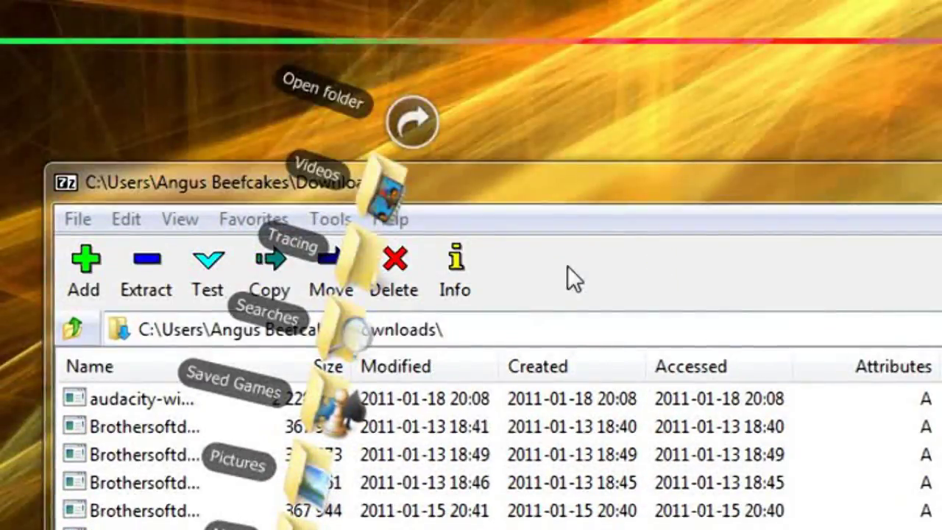
click(567, 266)
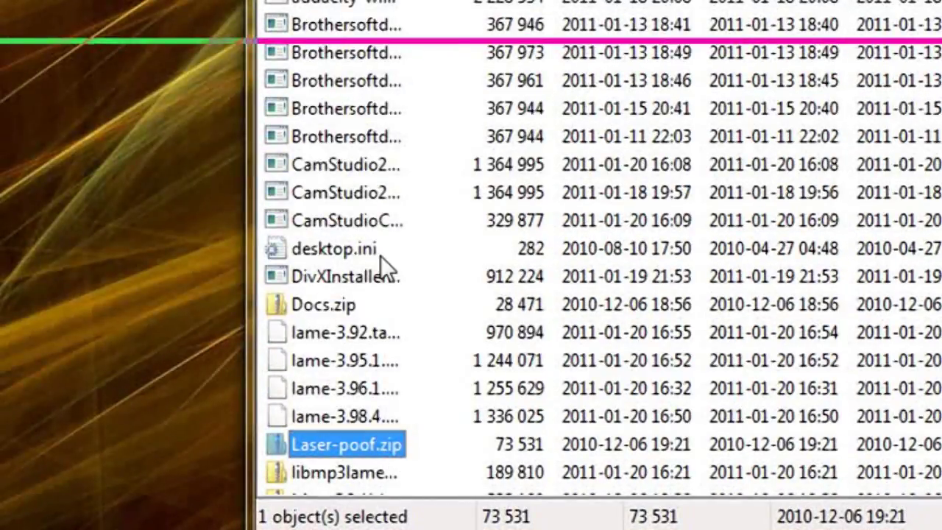
scroll(345, 324, down, 1)
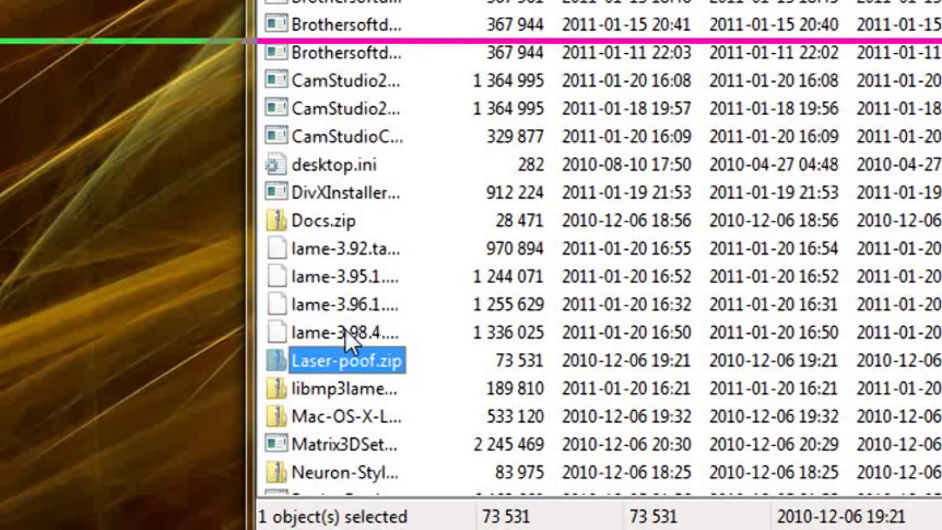
click(357, 250)
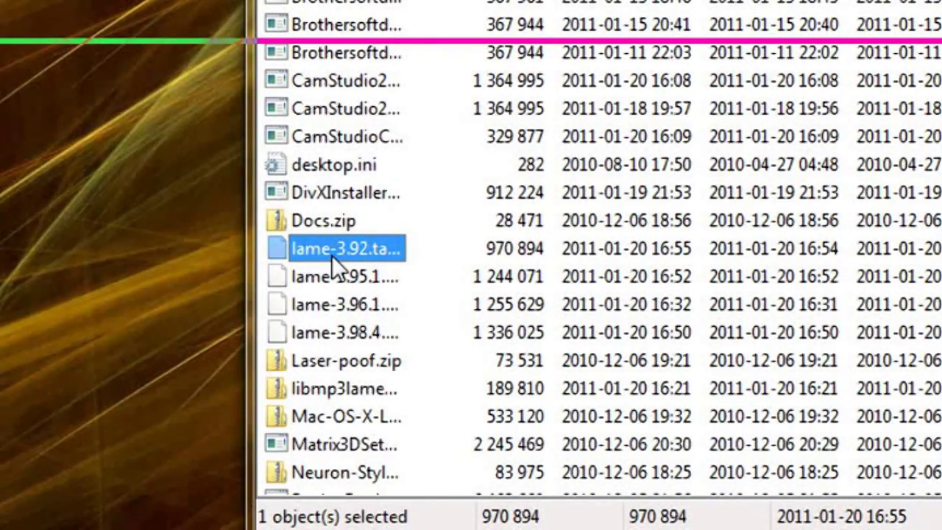
click(332, 256)
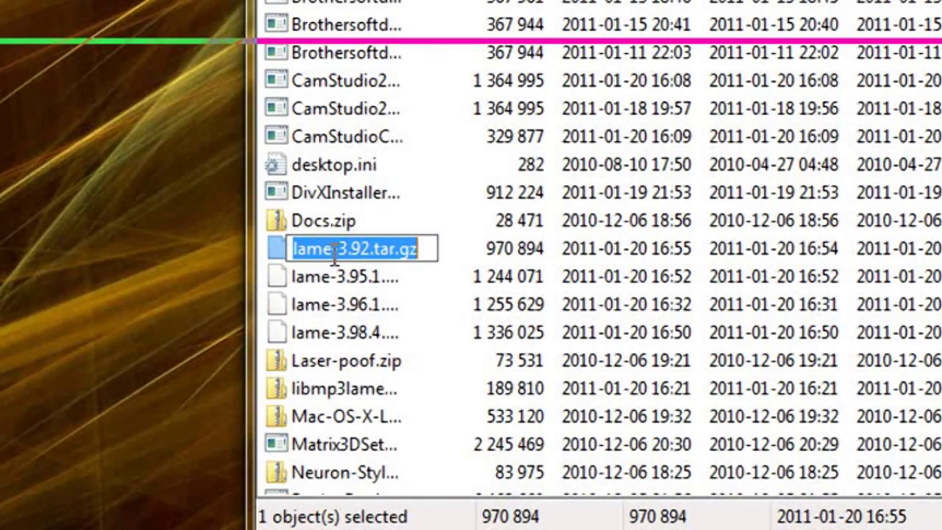
click(360, 278)
click(354, 257)
Open lame-3.92.tar.gz and drill through lame-3.92.tar and lame-3.92 into the ACM folder.
right_click(338, 250)
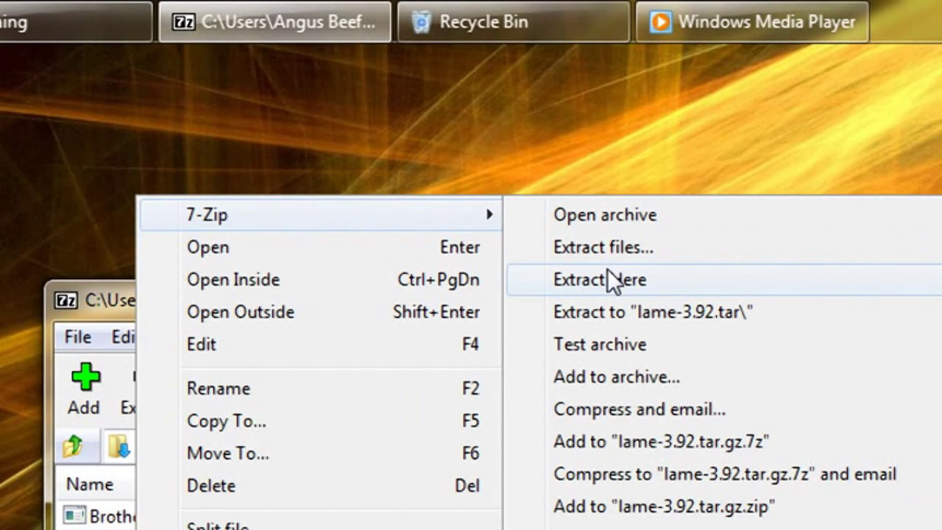
click(617, 216)
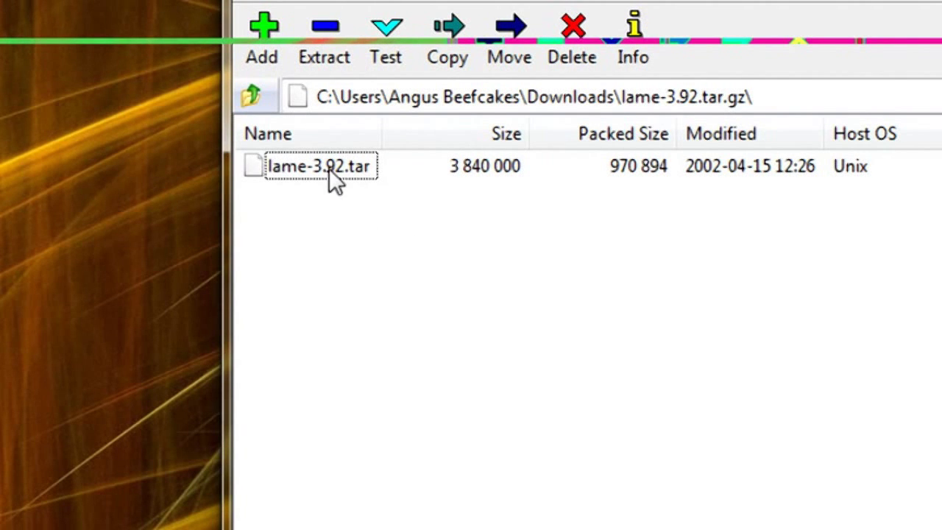
double_click(329, 169)
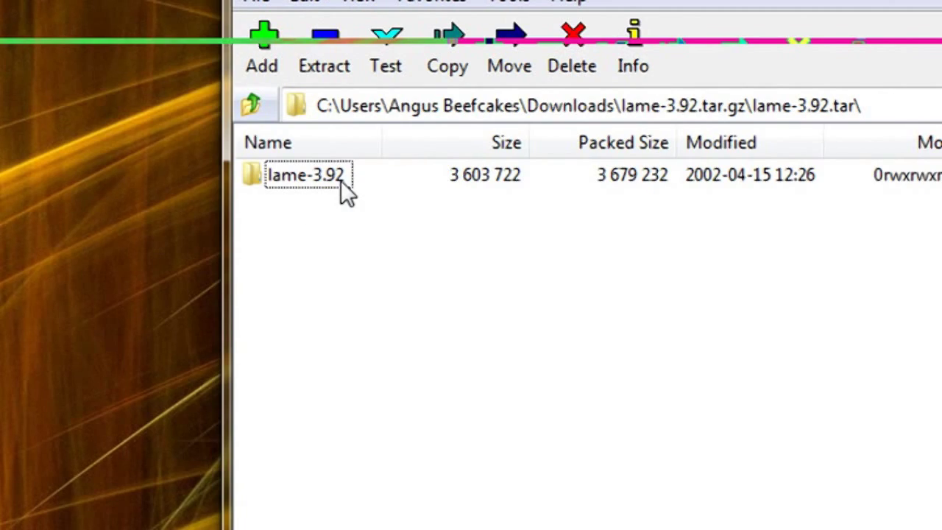
double_click(318, 179)
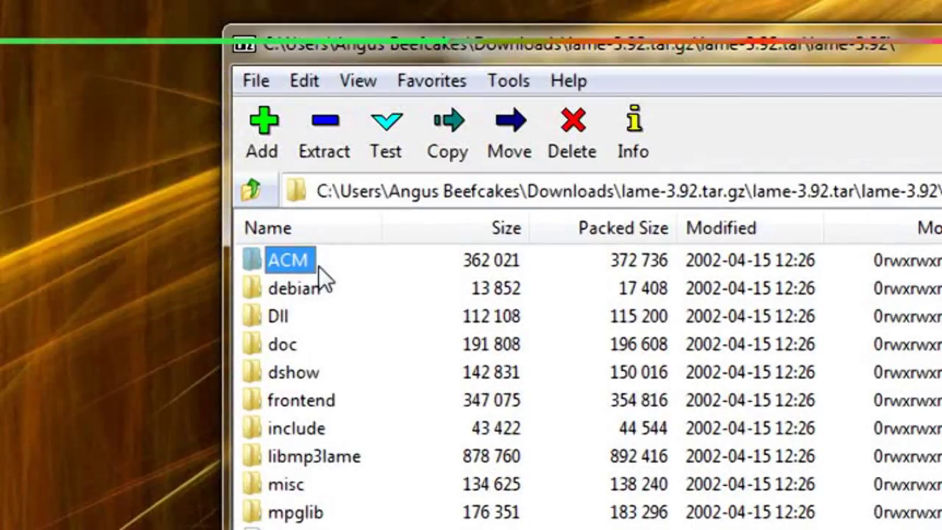
double_click(302, 266)
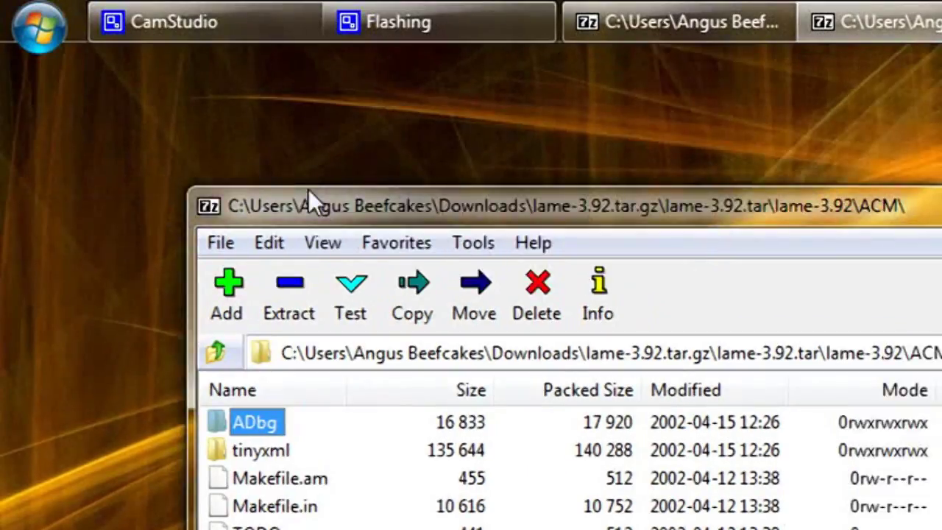
drag(281, 135, 191, 270)
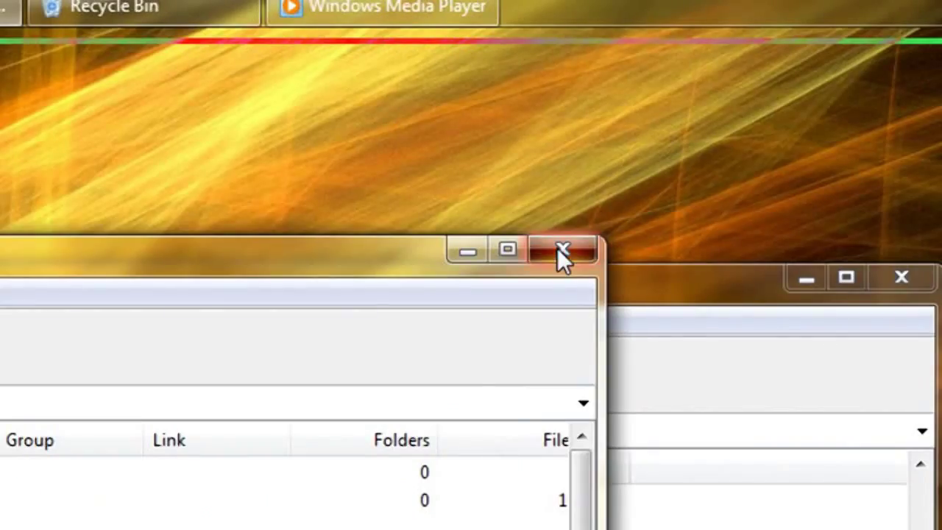
Close the extra 7-Zip window, show Downloads in Explorer, and bring up lame-3.92.tar.gz's actions.
click(558, 248)
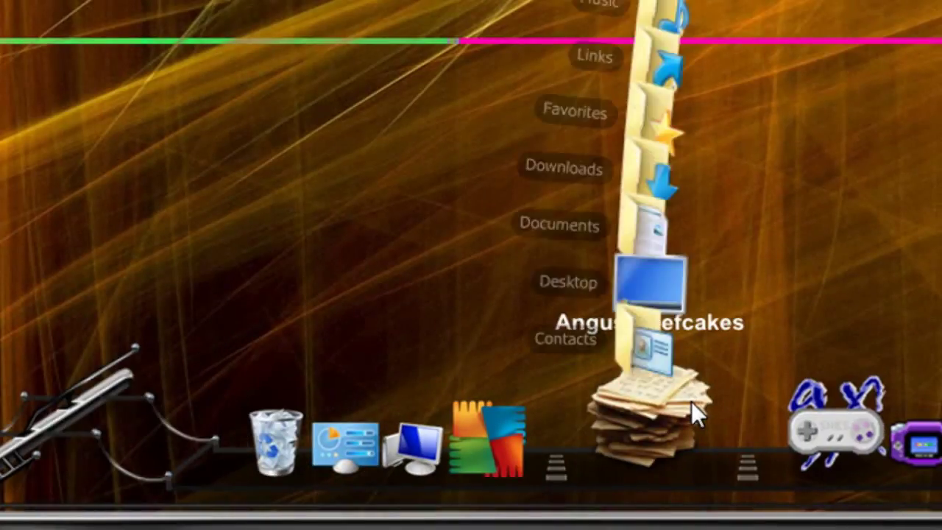
click(656, 173)
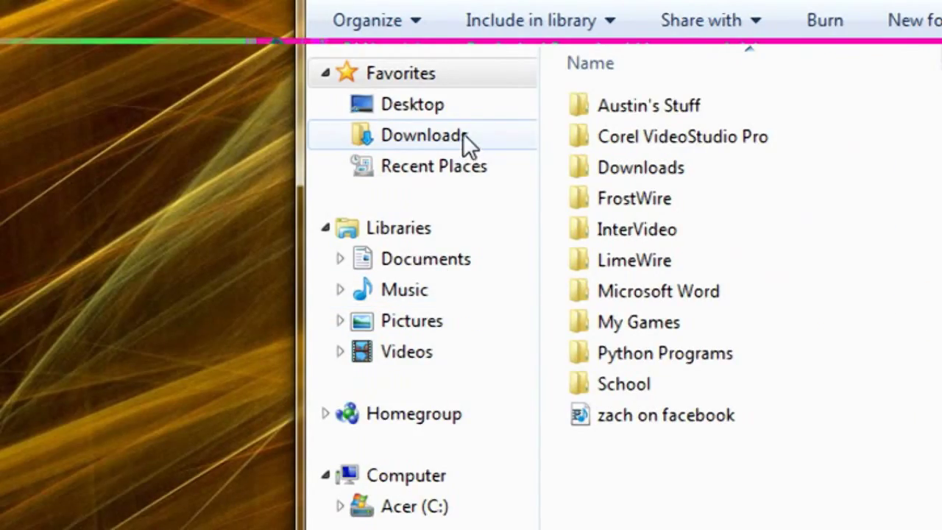
click(464, 134)
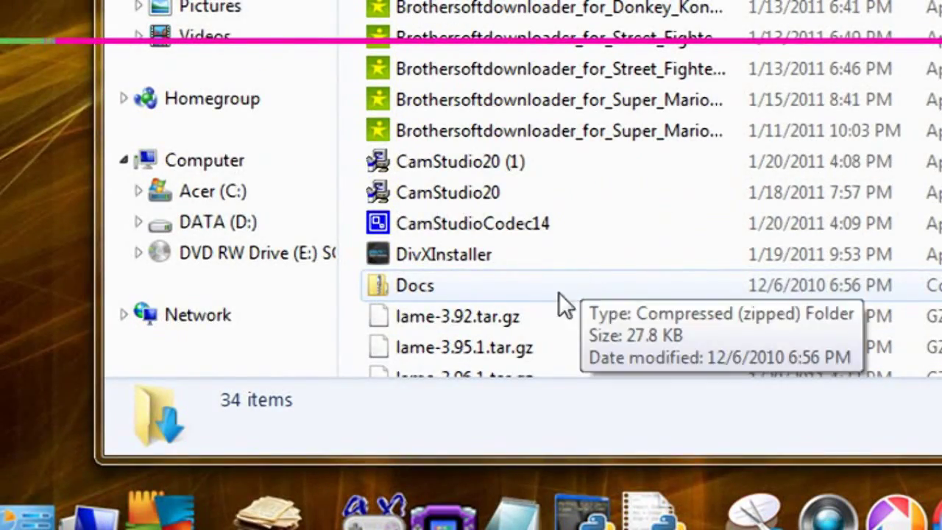
click(520, 322)
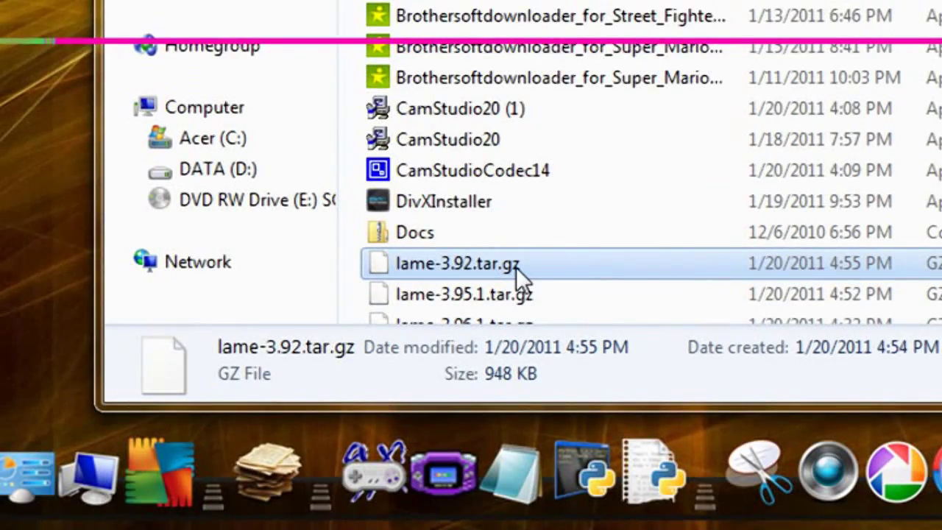
right_click(516, 267)
mouse_move(273, 201)
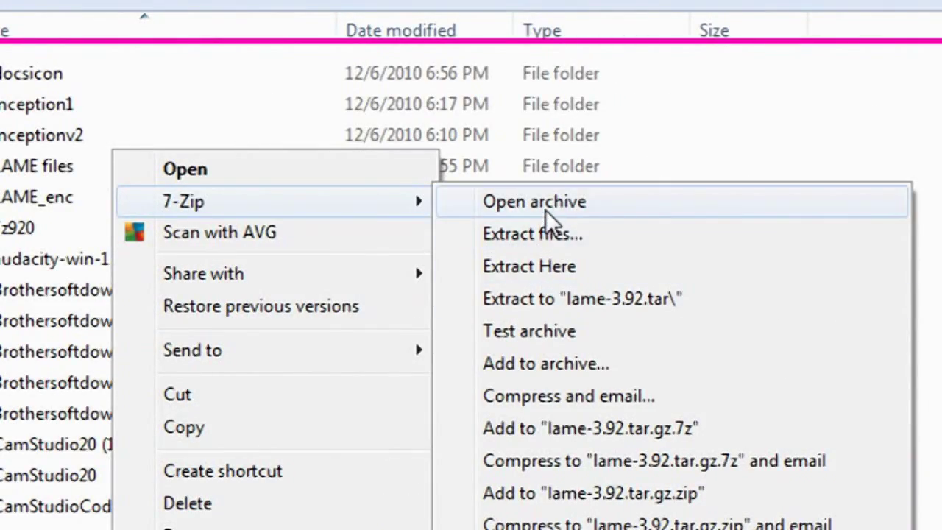
click(534, 234)
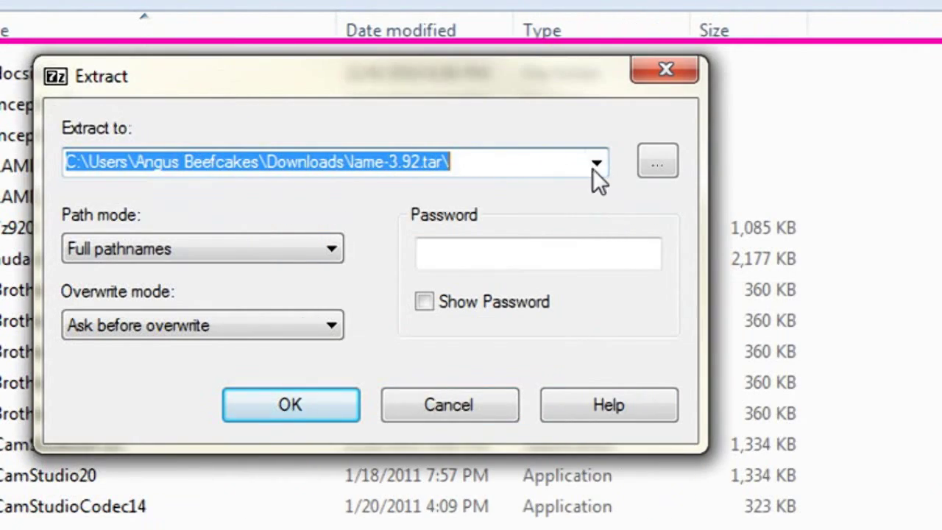
click(597, 163)
click(523, 190)
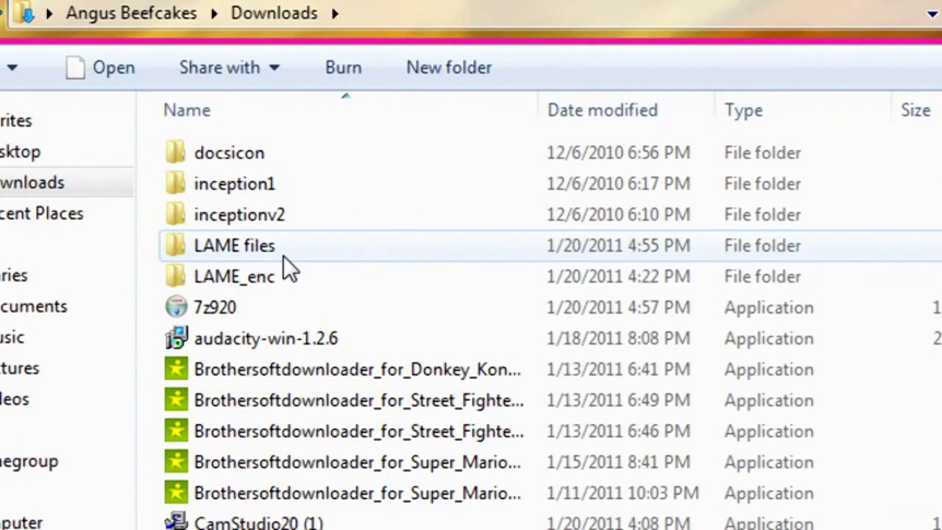
double_click(283, 256)
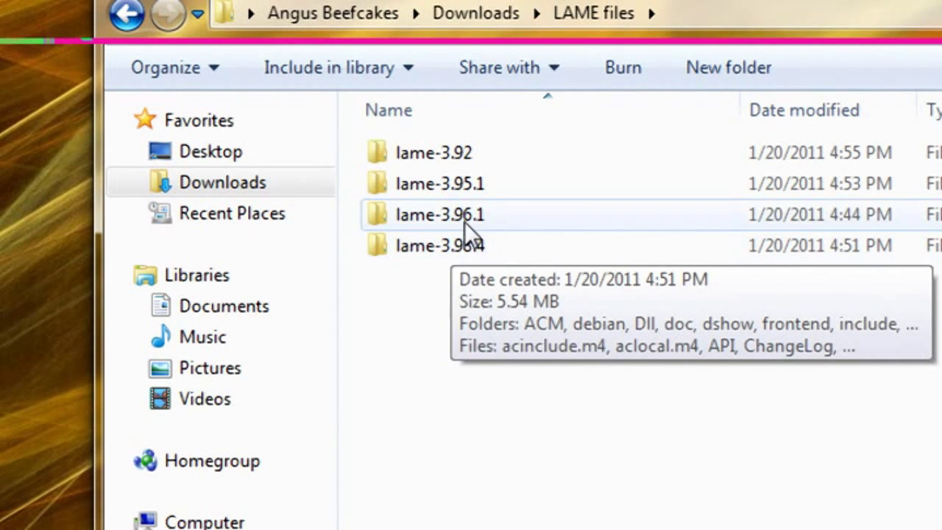
Open lame-3.92 > ACM and bring up the actions for the LameACM setup file.
double_click(475, 165)
double_click(447, 165)
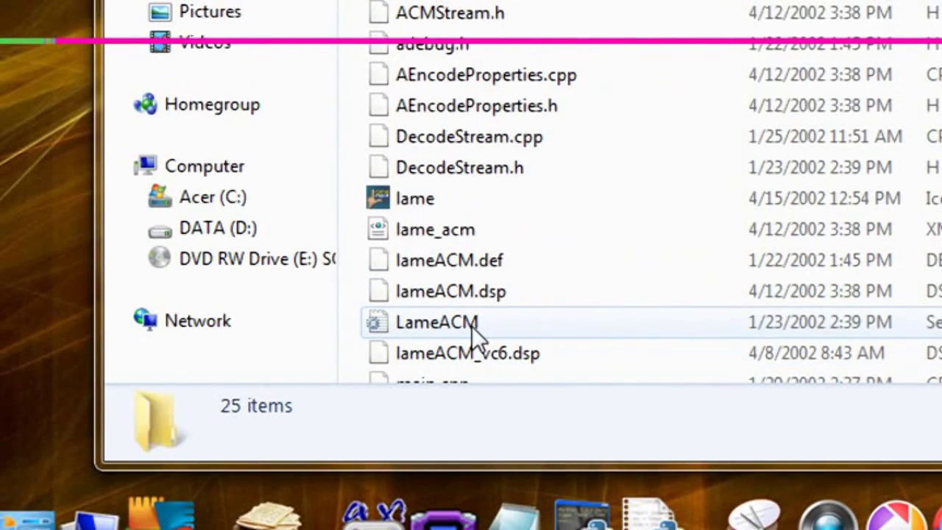
right_click(472, 326)
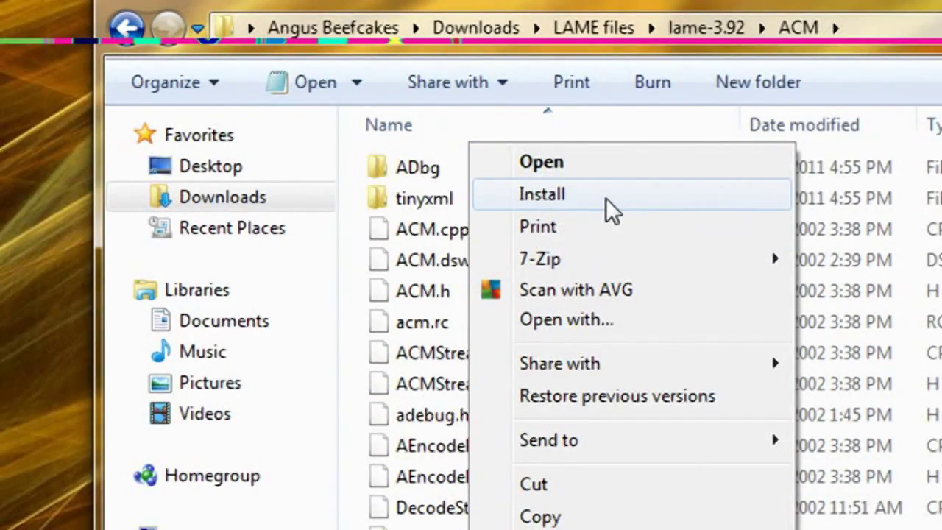
Attempt to install LameACM past the security warning, then cancel at the Files Needed prompt.
click(600, 198)
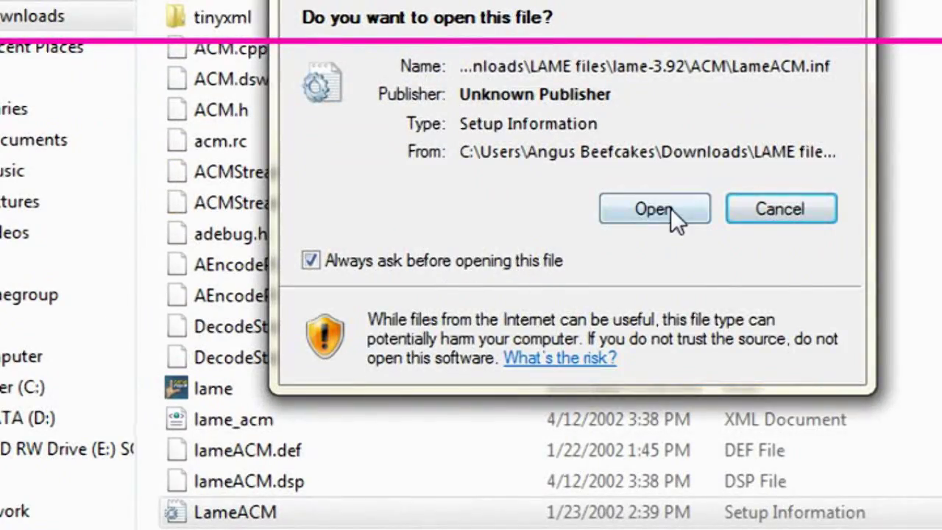
click(671, 207)
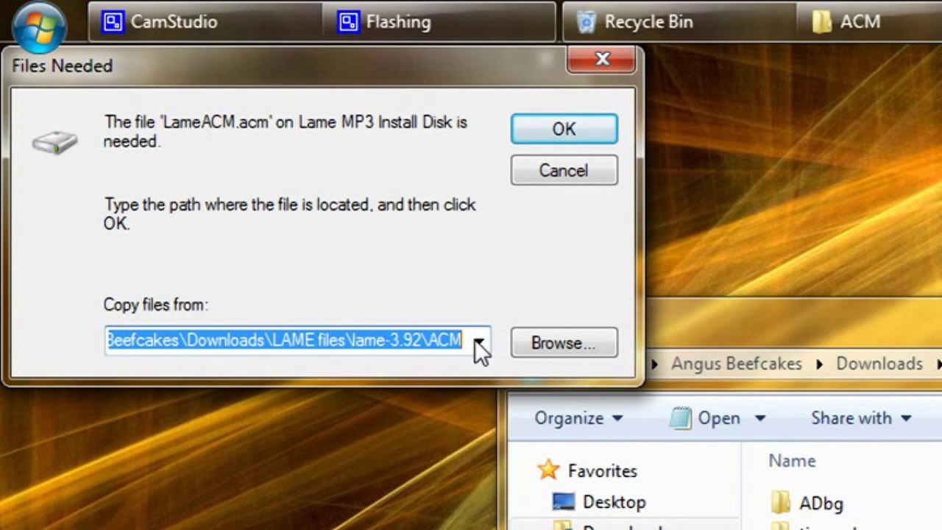
click(584, 171)
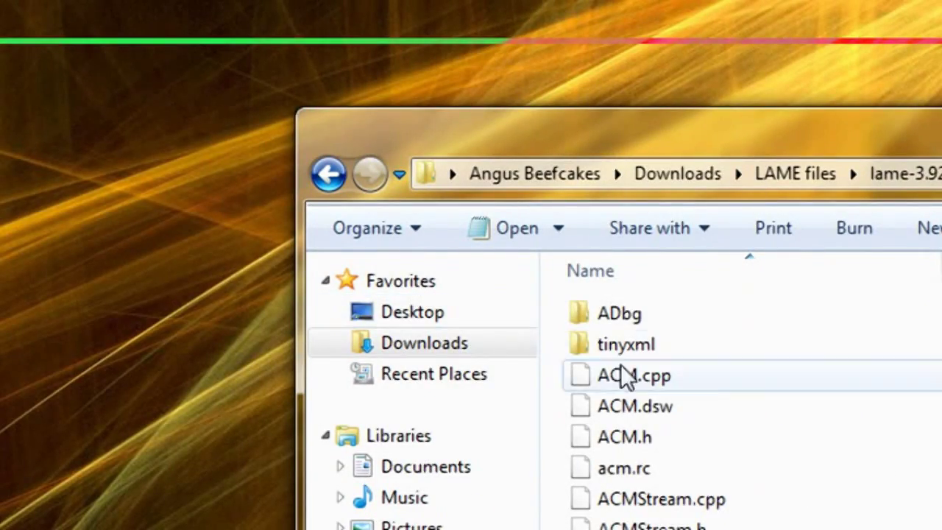
Go back three folders from ACM through lame-3.92 and LAME files to Downloads.
click(329, 174)
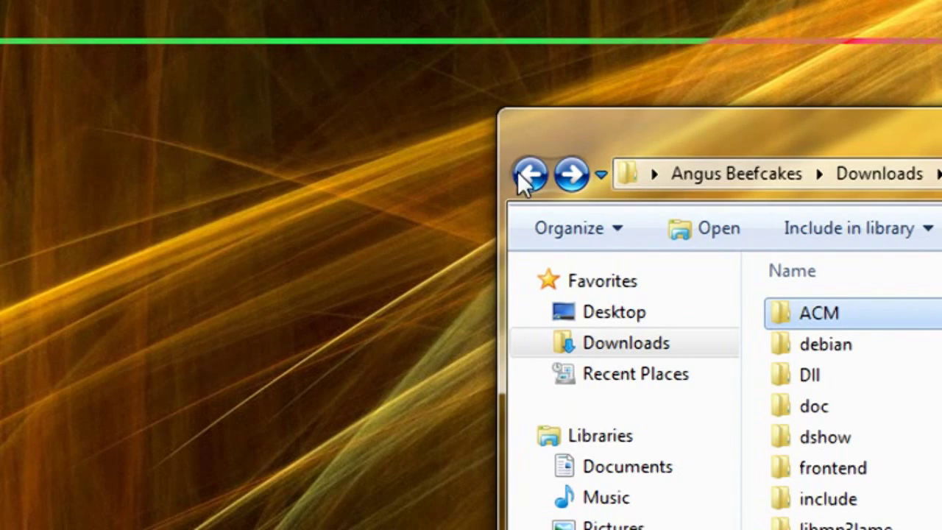
click(328, 174)
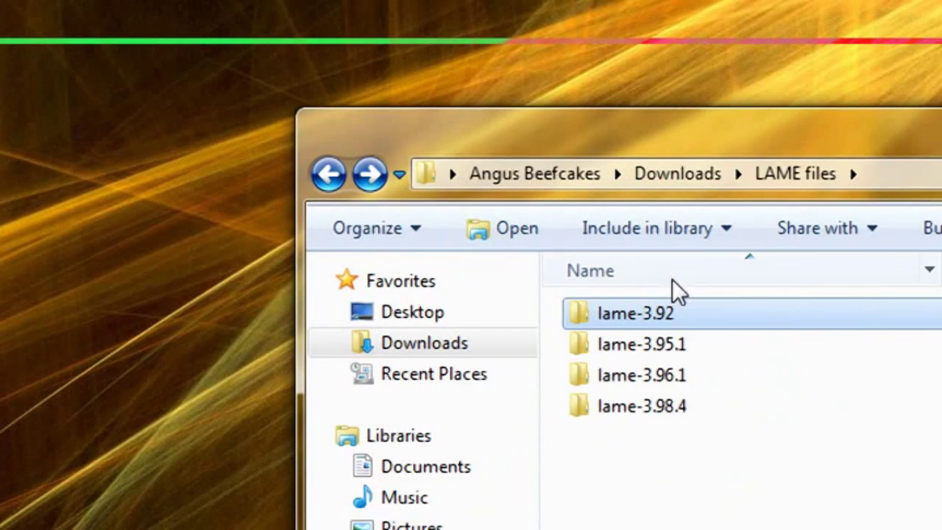
click(338, 177)
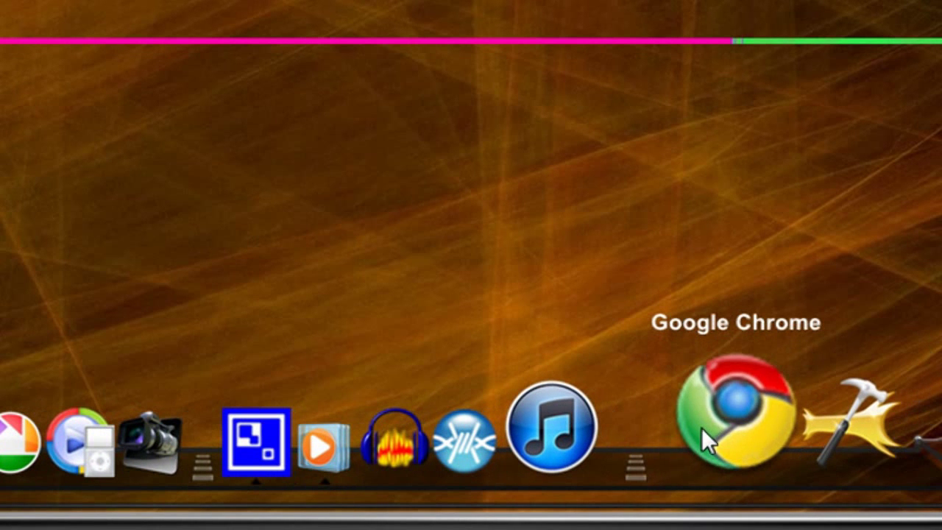
Search Google for '7-zip' in Chrome and open the official 7-zip.org site.
click(701, 428)
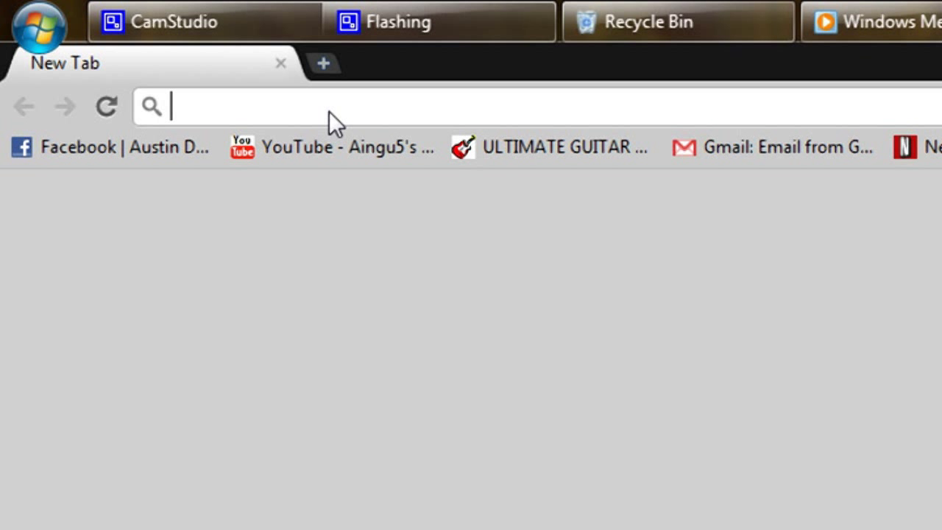
text(7-)
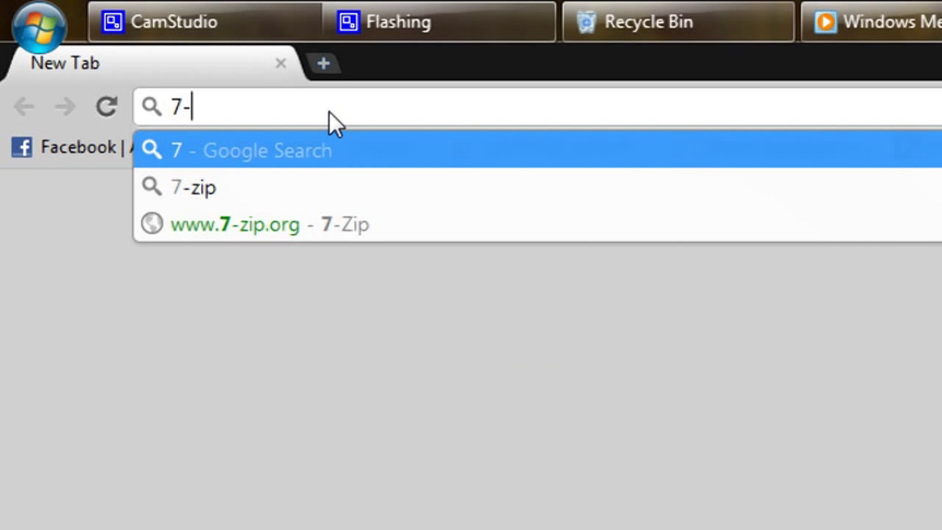
text(zip)
key(Return)
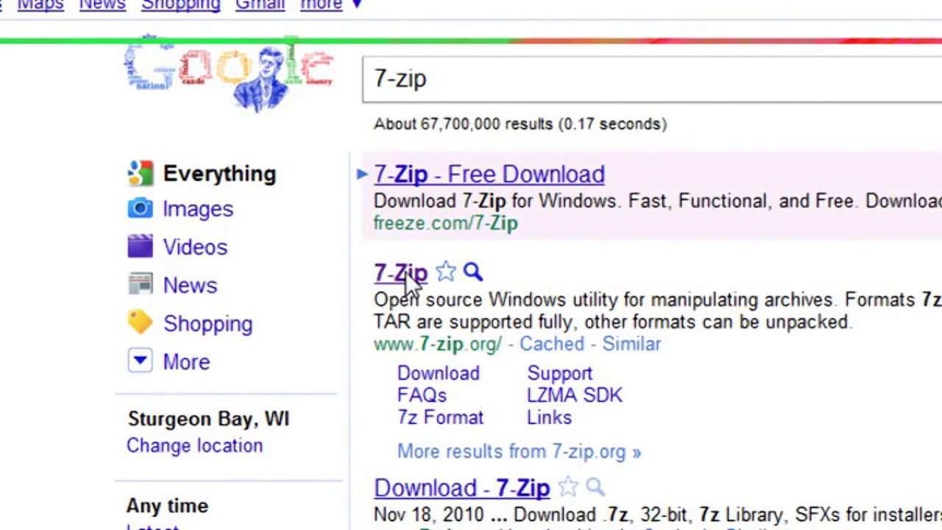
click(405, 273)
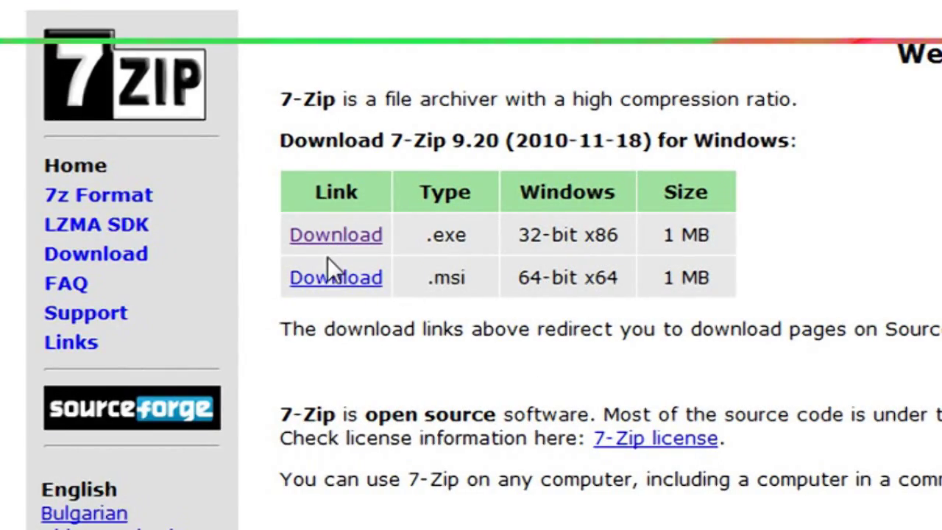